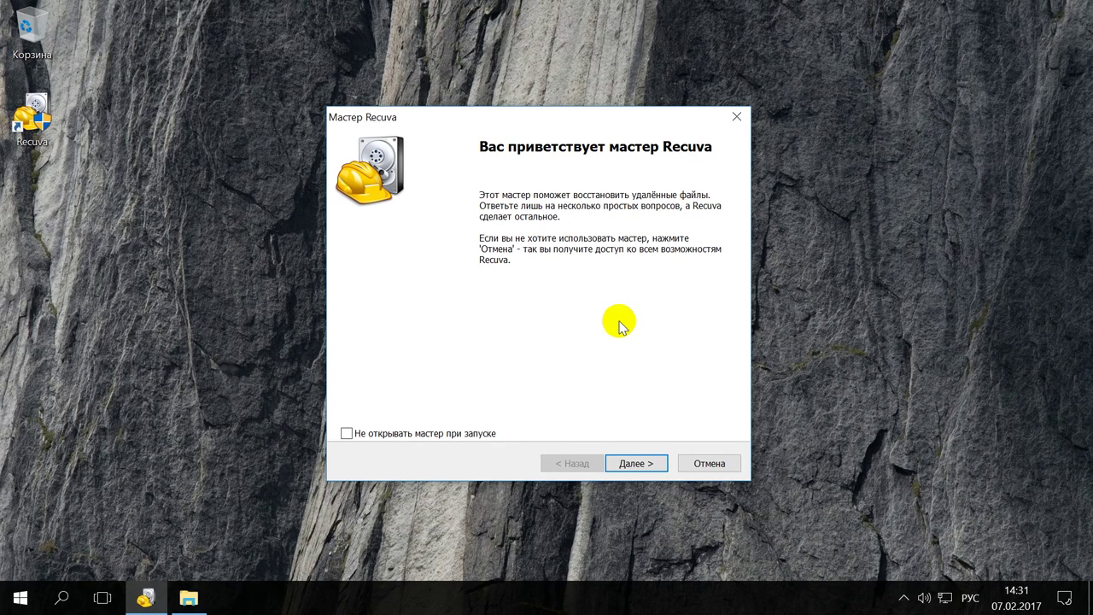
# Permanently delete the Фотографии folder from drive D: in File Explorer and minimize the Explorer window
pyautogui.click(187, 598)
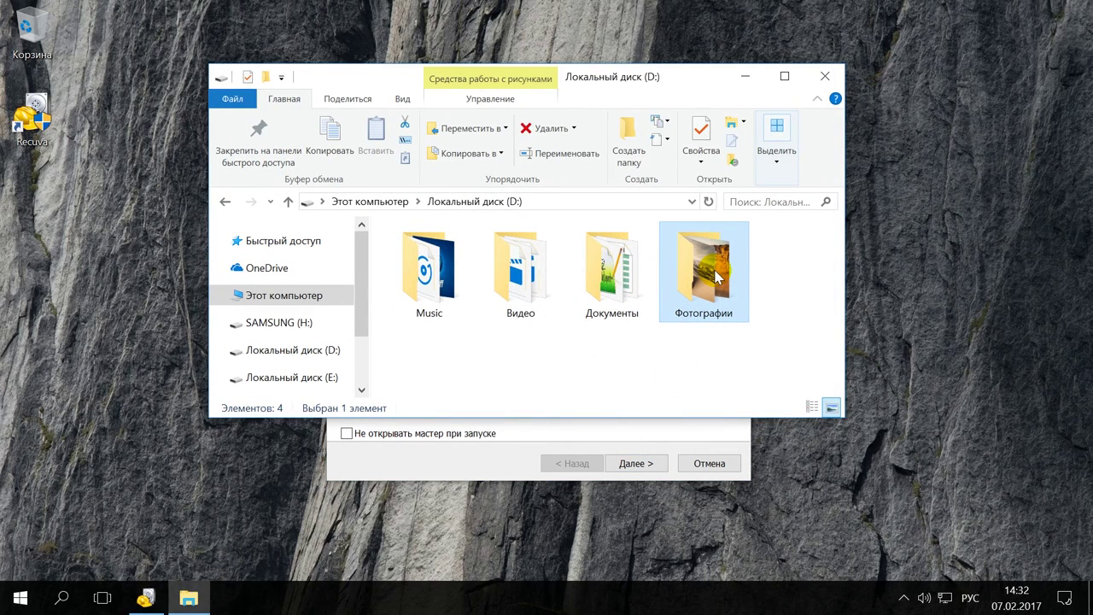
pyautogui.hotkey('shift', 'Delete')
pyautogui.click(610, 351)
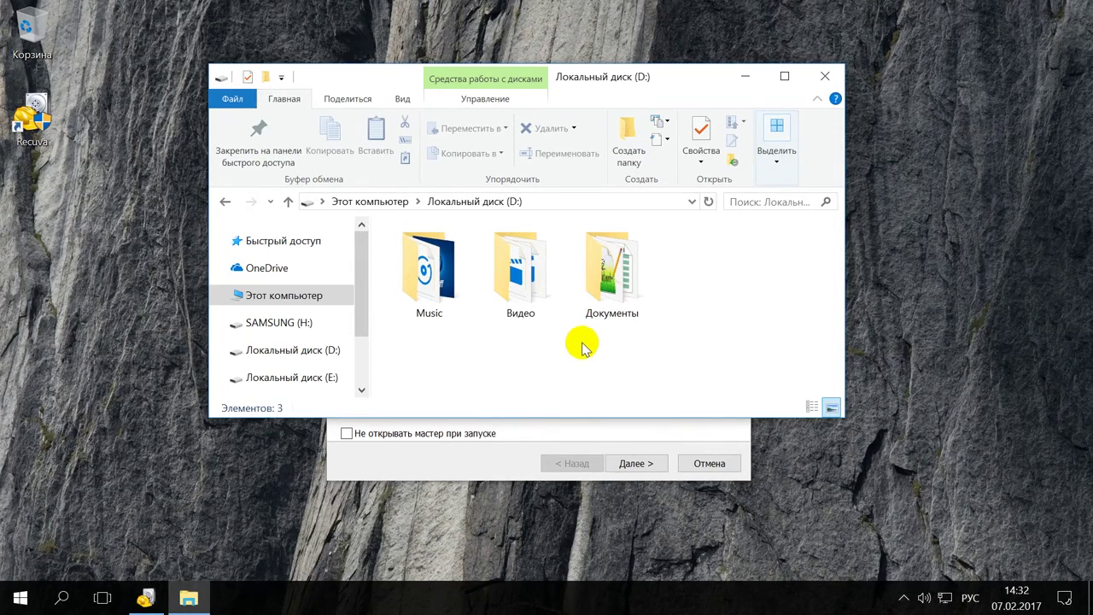
pyautogui.click(746, 76)
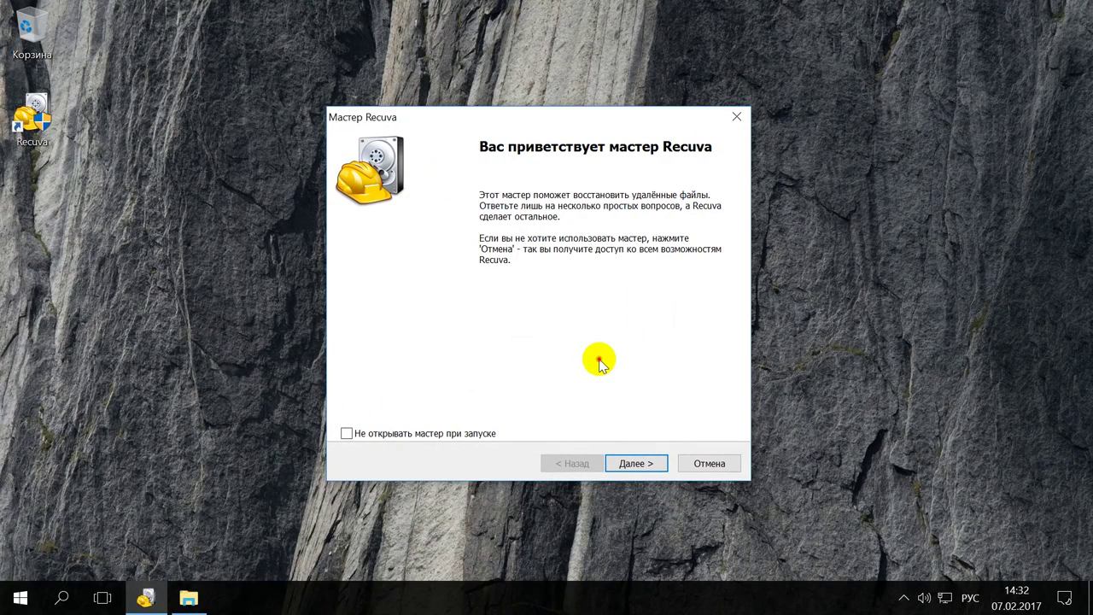
# Run the Recuva wizard to scan D:\ for deleted files of all types, without deep analysis
pyautogui.click(636, 464)
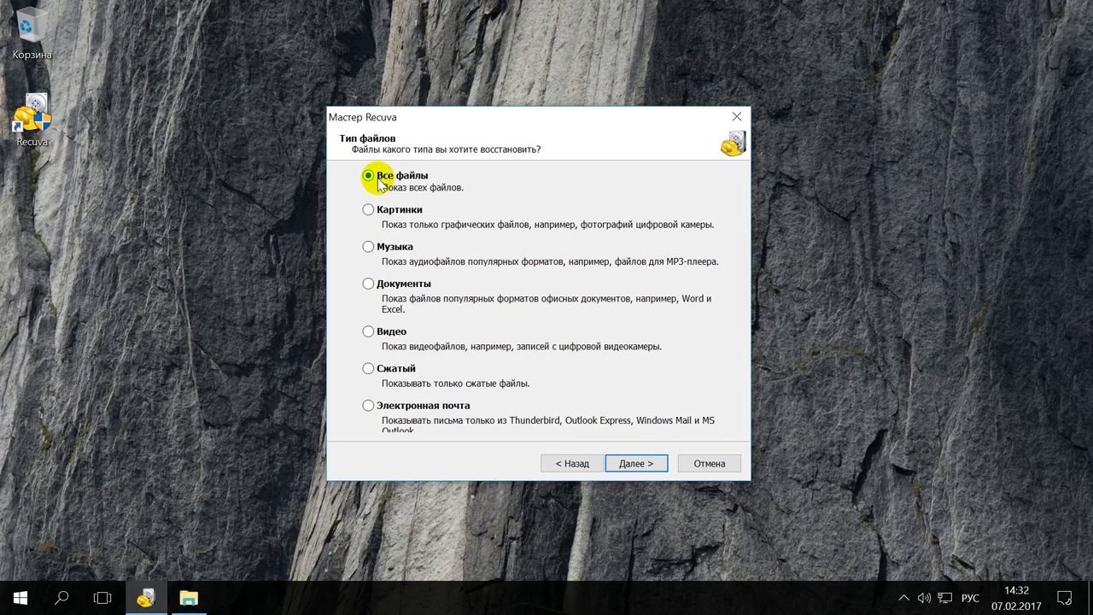
pyautogui.click(632, 465)
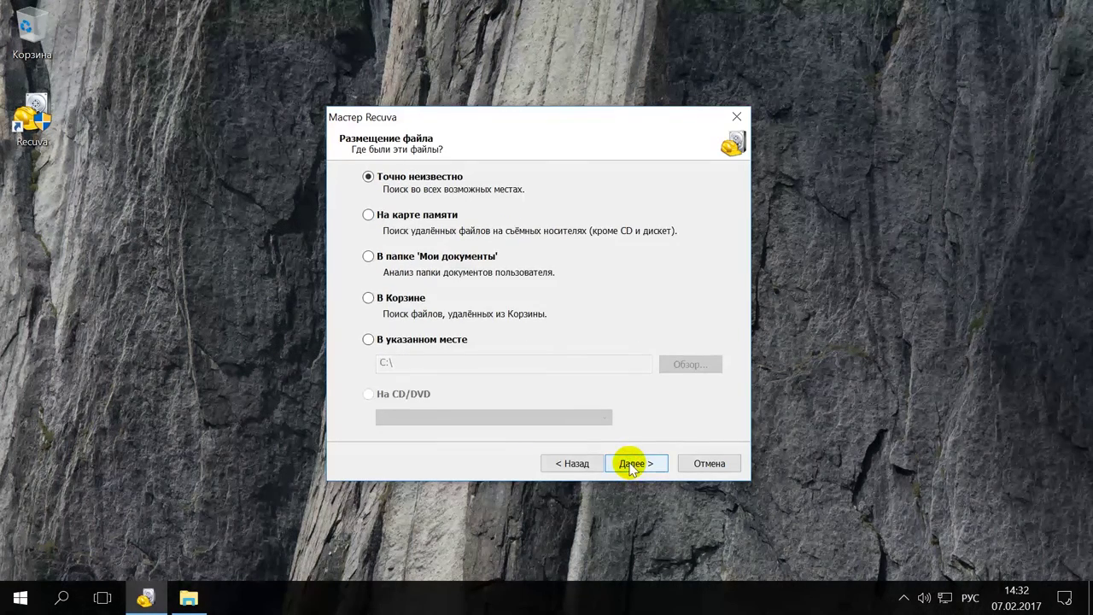
pyautogui.click(368, 340)
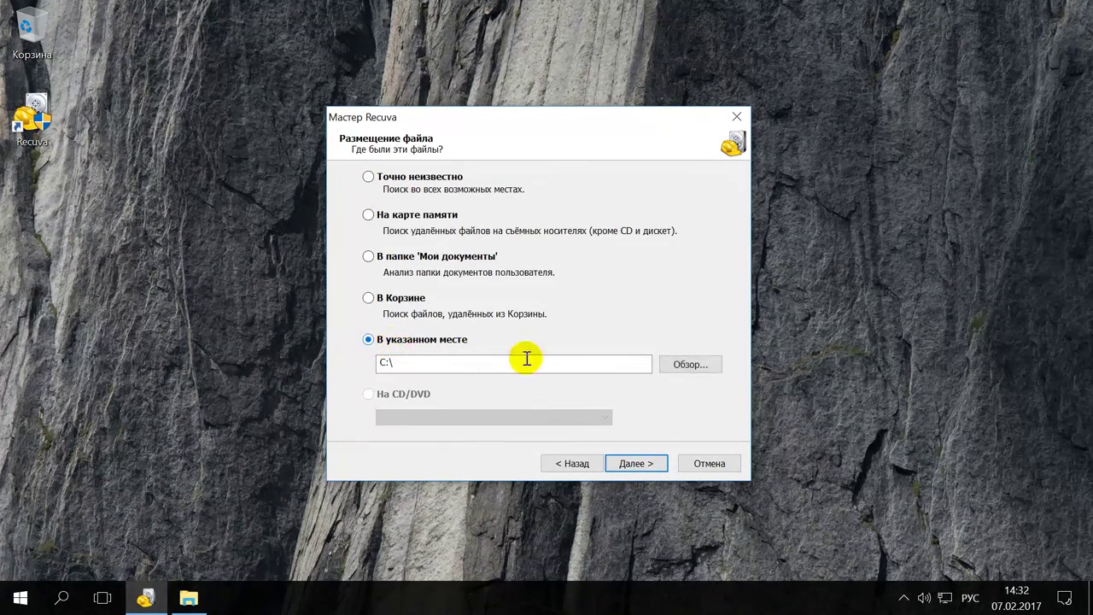
pyautogui.click(679, 368)
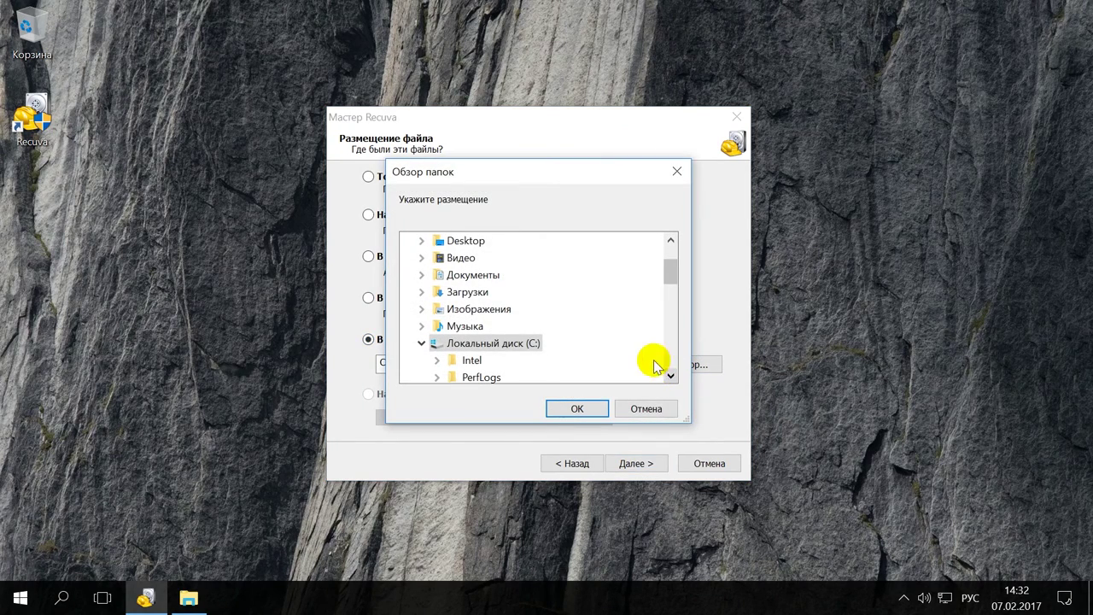
pyautogui.doubleClick(459, 367)
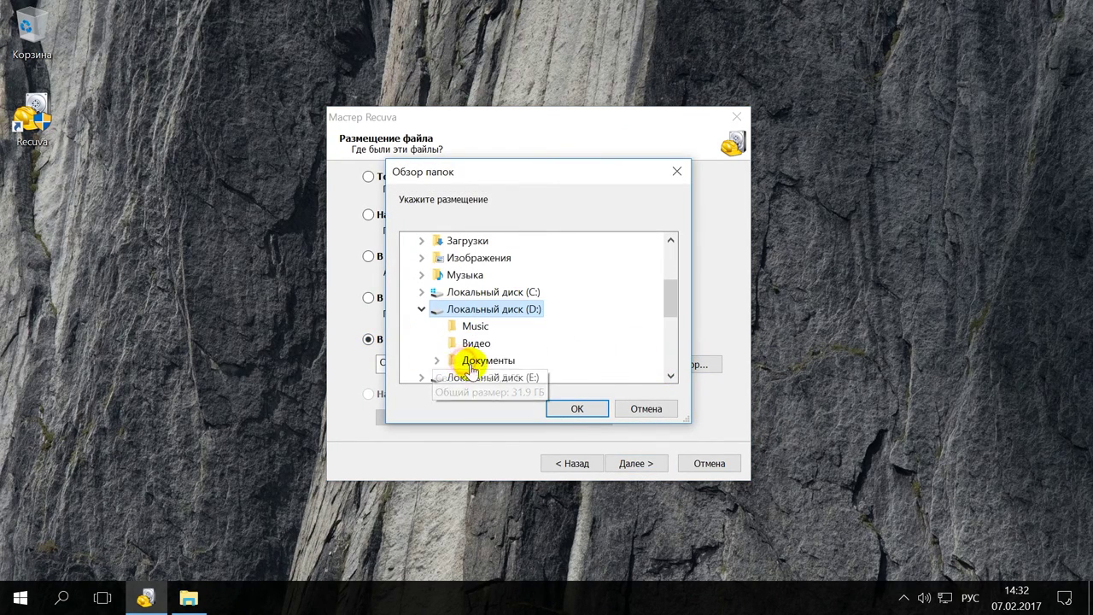
pyautogui.click(574, 408)
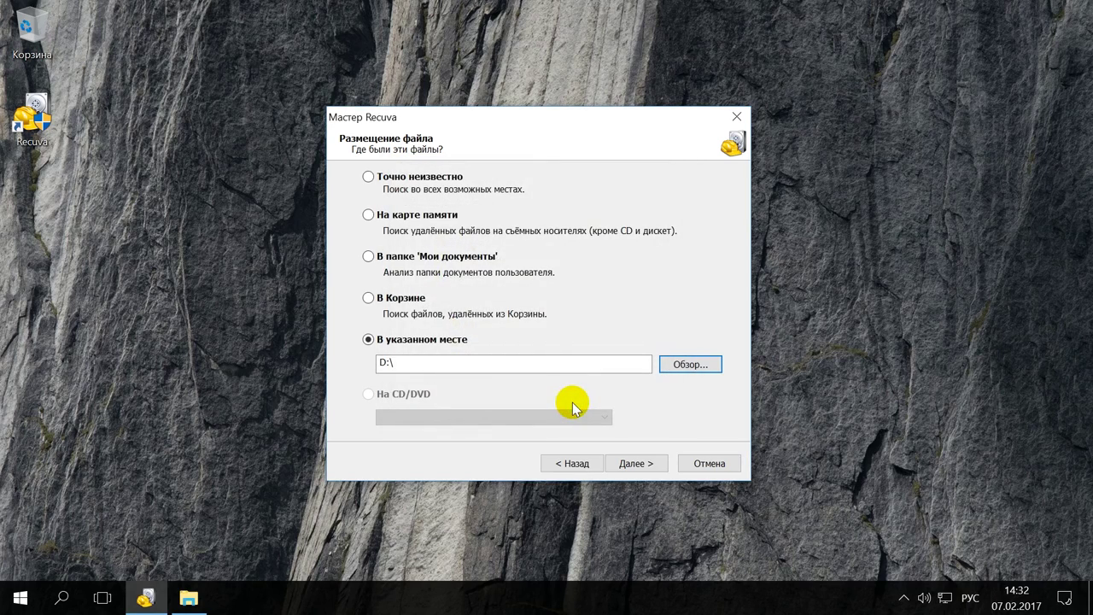
pyautogui.click(636, 464)
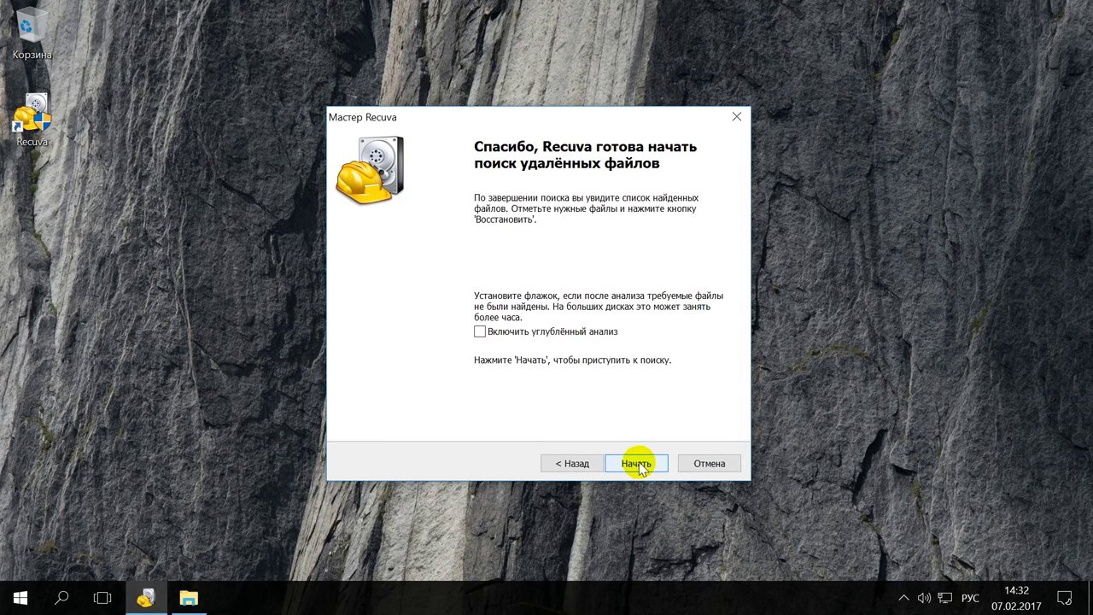
pyautogui.click(637, 463)
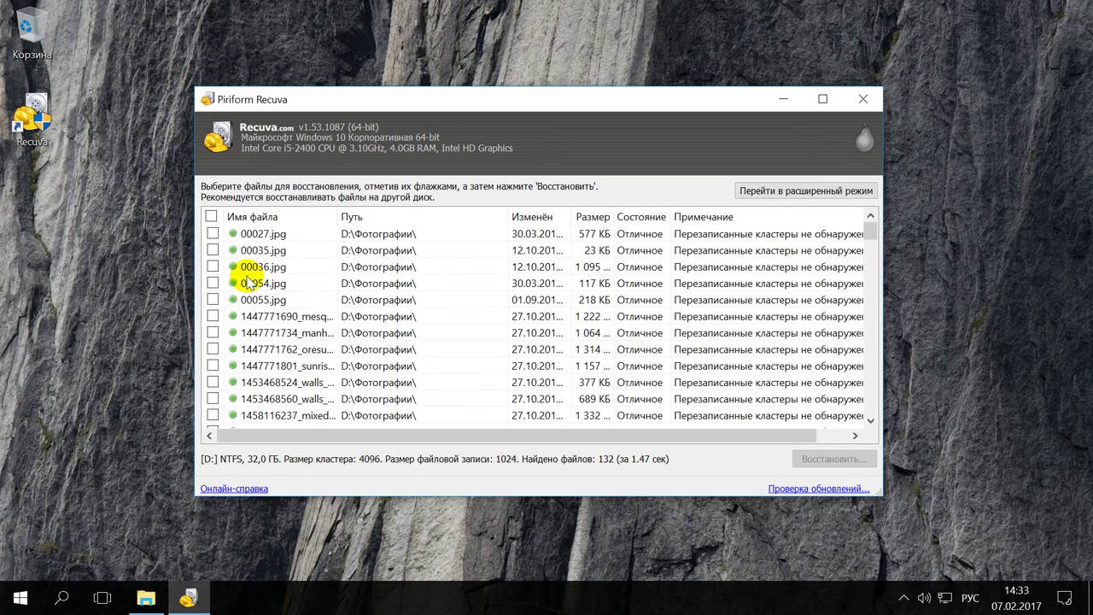
pyautogui.click(212, 233)
pyautogui.click(212, 251)
pyautogui.click(212, 267)
pyautogui.click(213, 283)
pyautogui.click(213, 300)
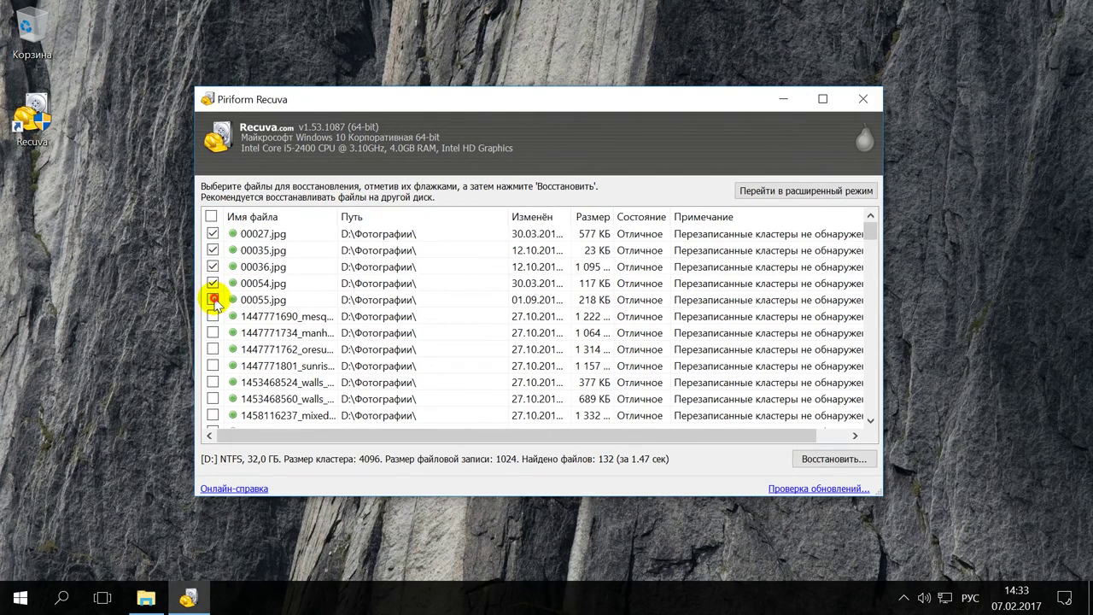
pyautogui.click(212, 317)
pyautogui.click(213, 333)
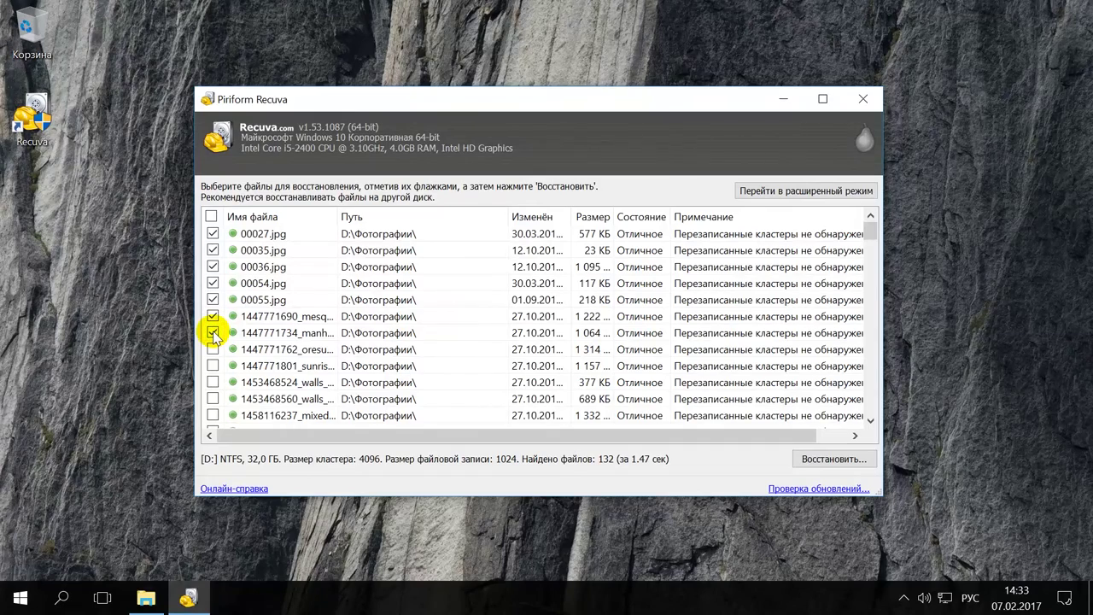
pyautogui.click(212, 349)
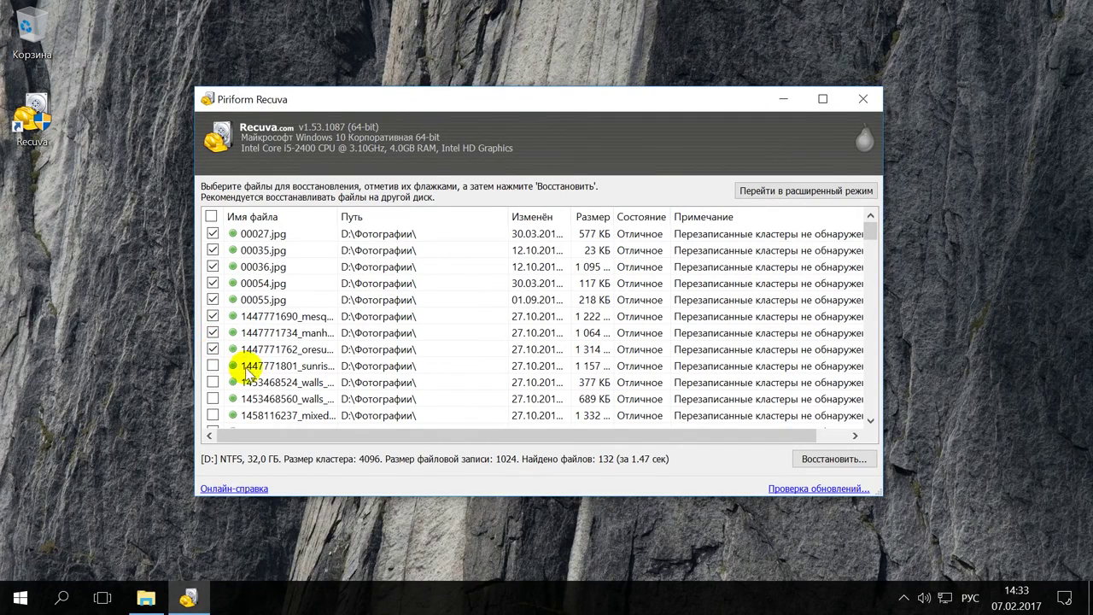
# Recover the marked photos into a new folder created on the Desktop, keeping its default name Новая папка
pyautogui.click(836, 459)
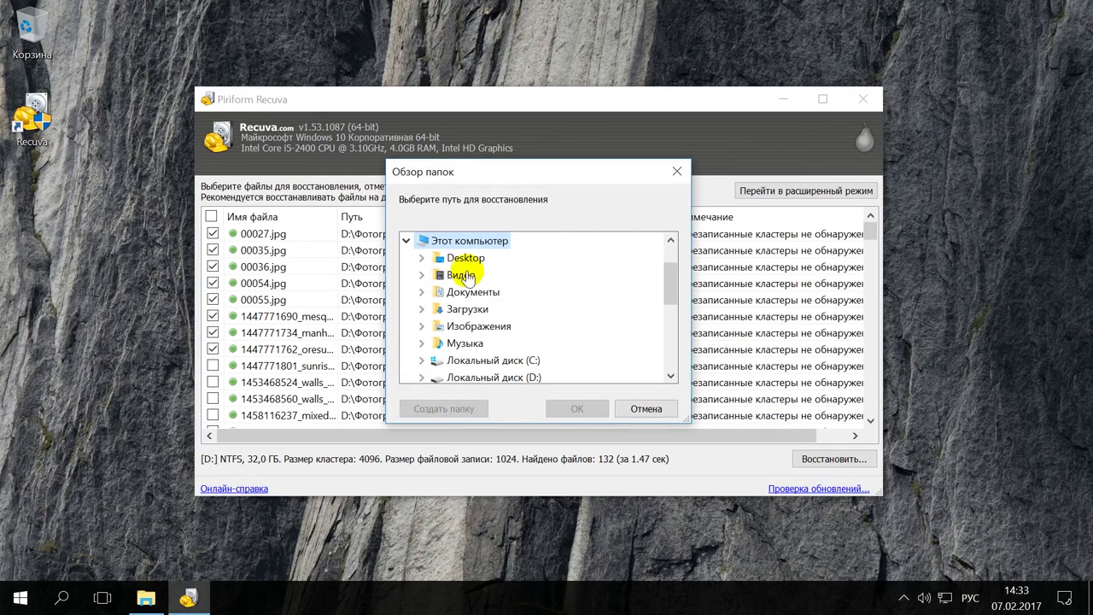
pyautogui.click(446, 258)
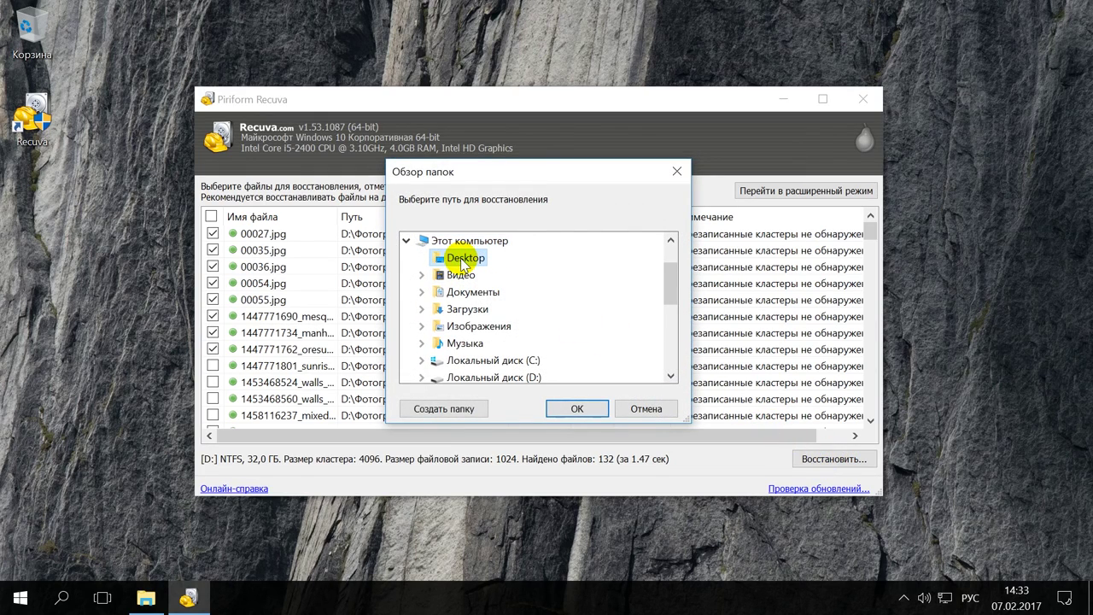
pyautogui.click(462, 410)
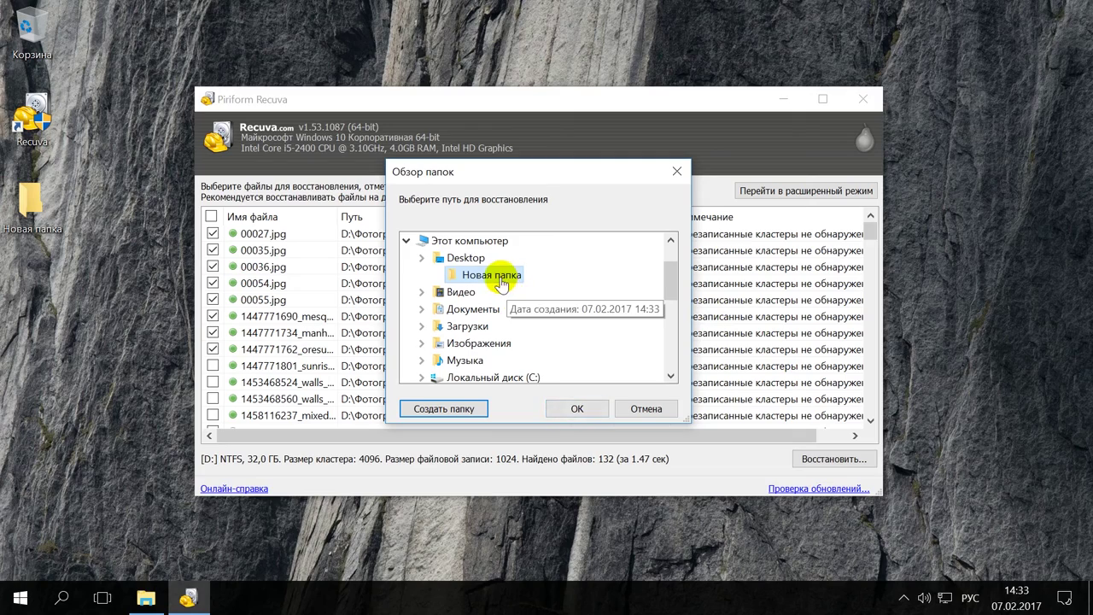
pyautogui.click(578, 408)
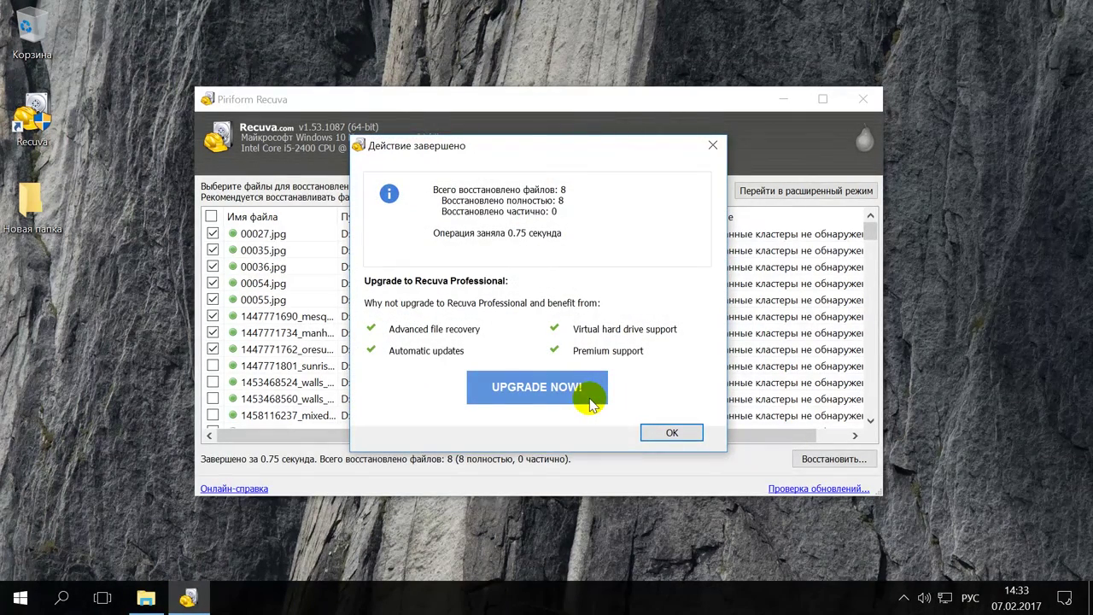
# Check the recovered photos in Новая папка\Фотографии, then close the folder and dismiss the recovery report
pyautogui.click(47, 213)
pyautogui.doubleClick(47, 214)
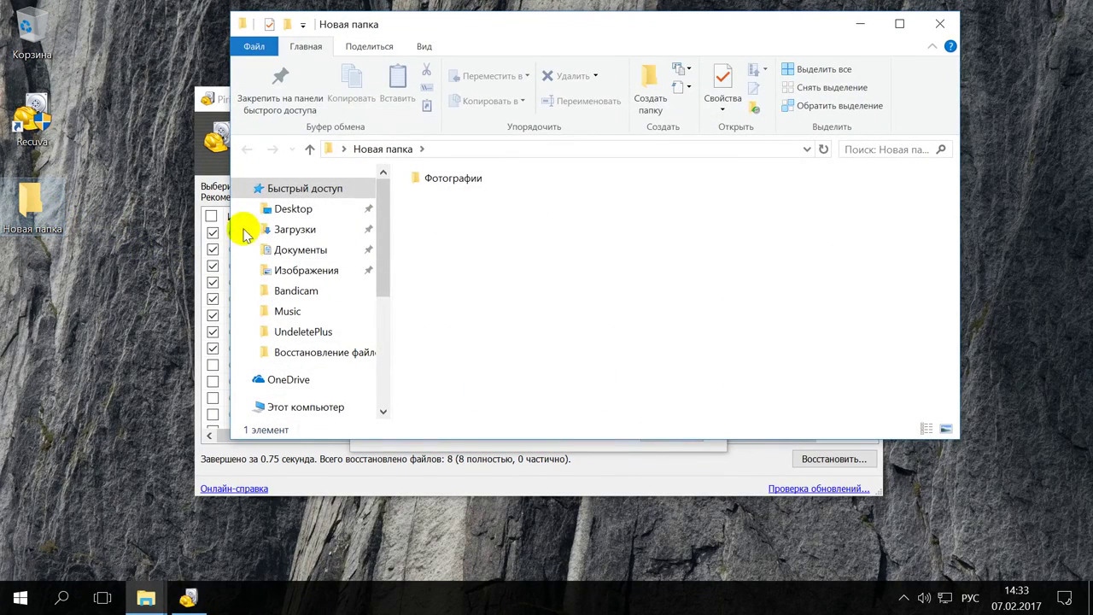
pyautogui.click(453, 179)
pyautogui.doubleClick(454, 179)
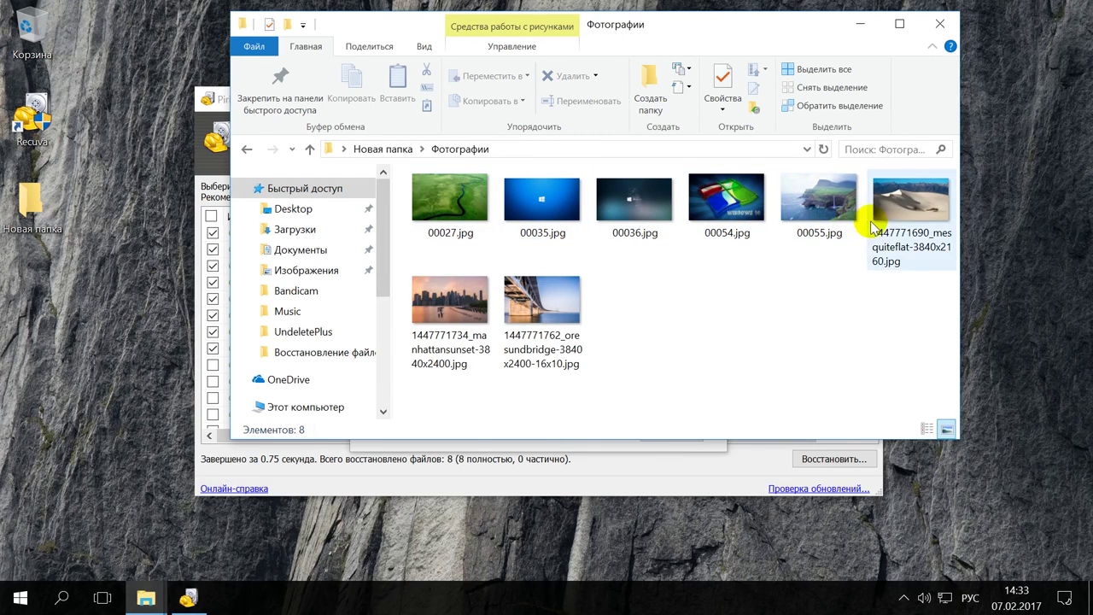
pyautogui.click(941, 25)
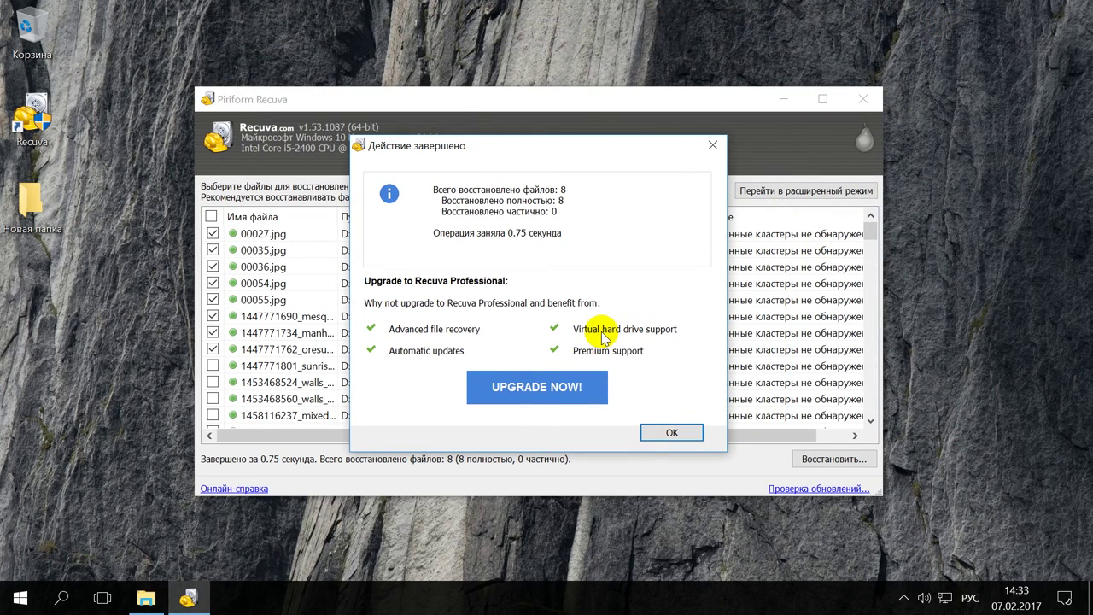
pyautogui.click(673, 433)
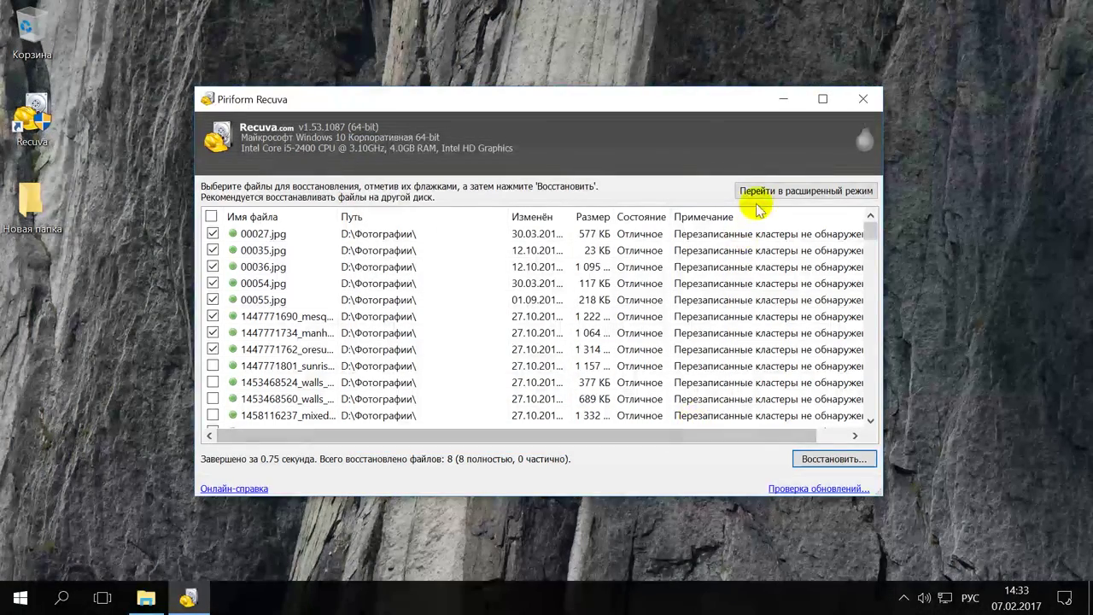
# Switch Recuva to advanced mode, filter the files by 00027, preview 00027.jpg and close the program
pyautogui.click(783, 195)
pyautogui.click(693, 189)
pyautogui.write('00027')
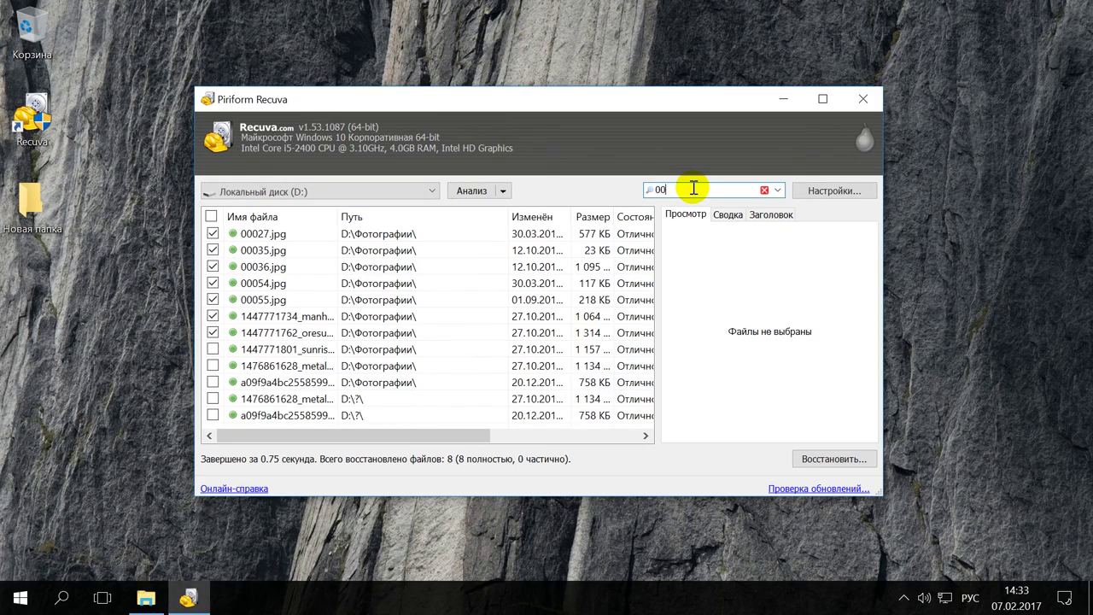
pyautogui.click(313, 236)
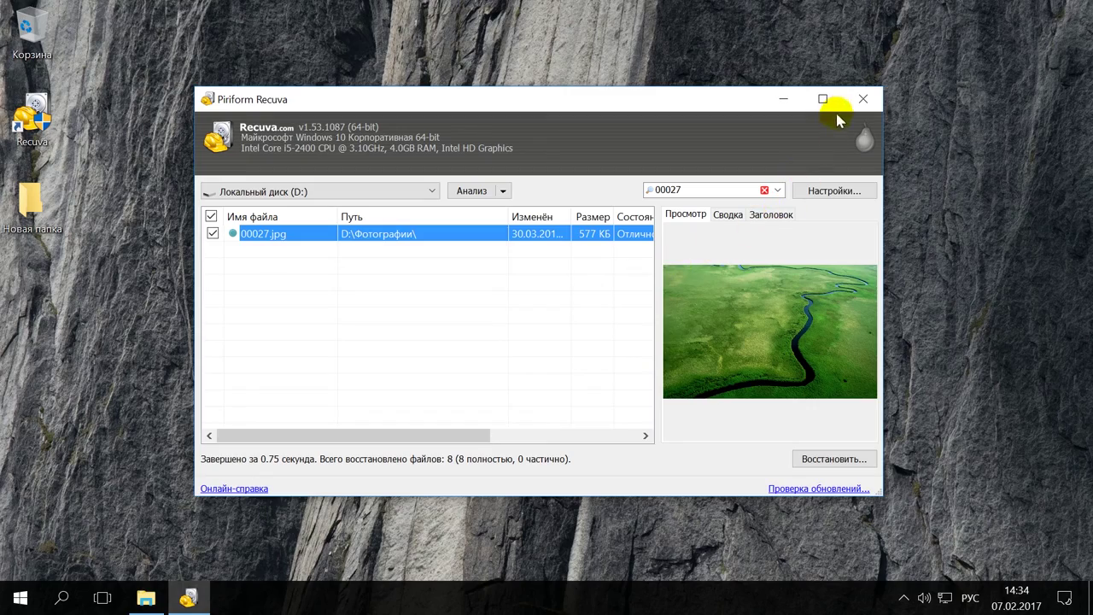
pyautogui.click(863, 103)
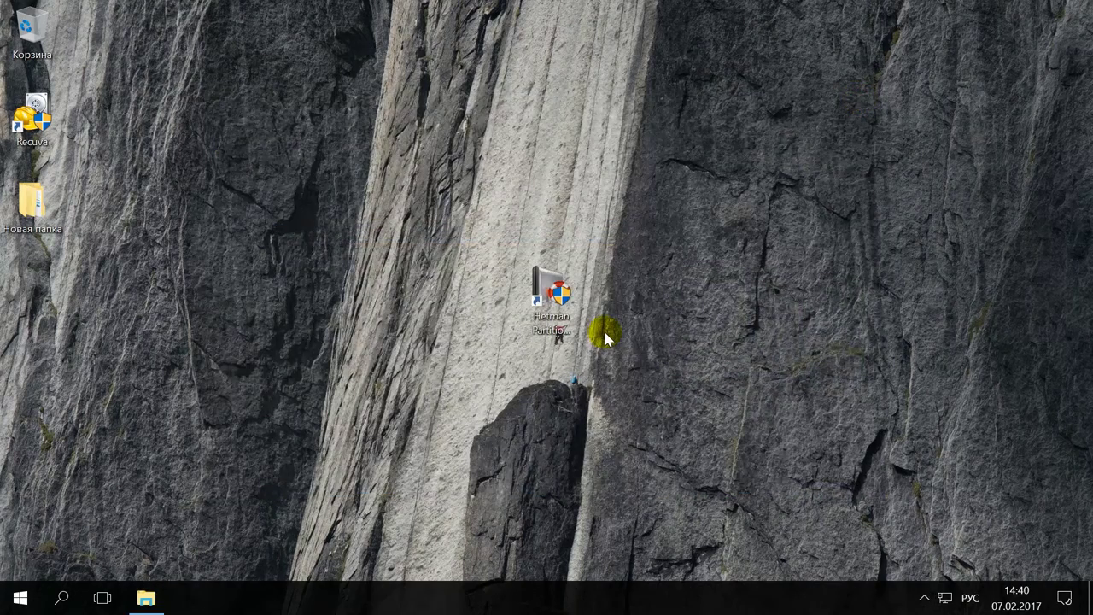
# Launch Hetman Partition Recovery, dismiss its startup wizard and run a quick scan of local disk D:
pyautogui.doubleClick(550, 299)
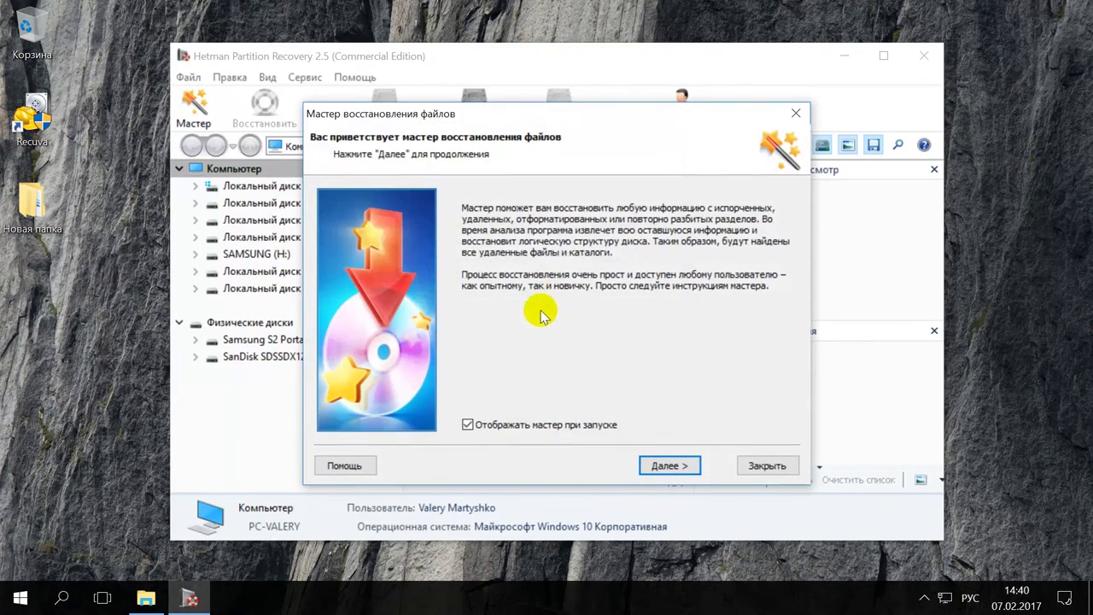
pyautogui.click(766, 466)
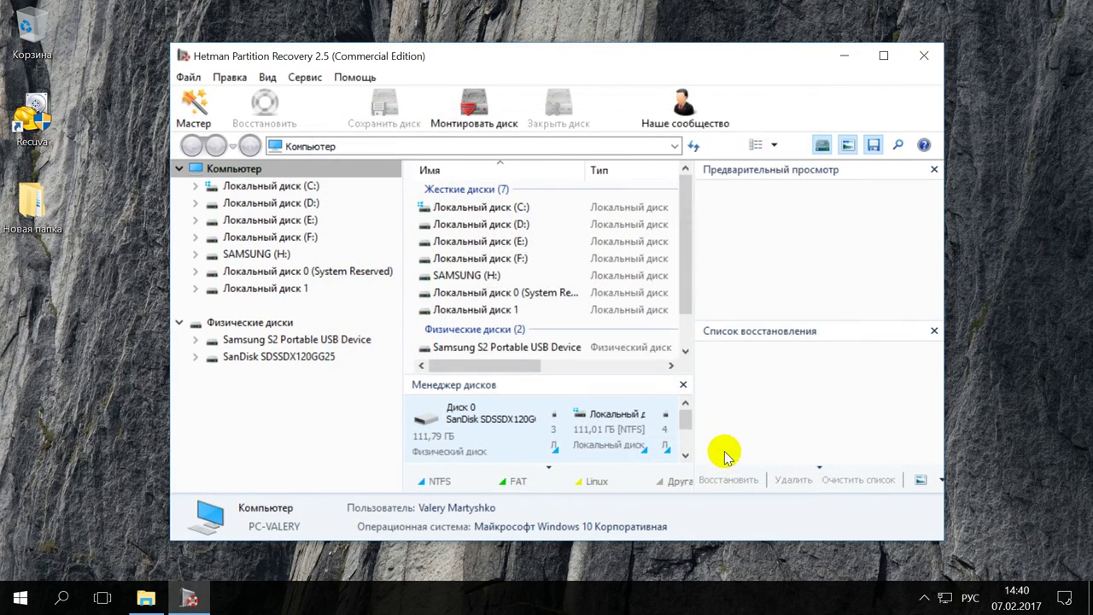
pyautogui.doubleClick(285, 202)
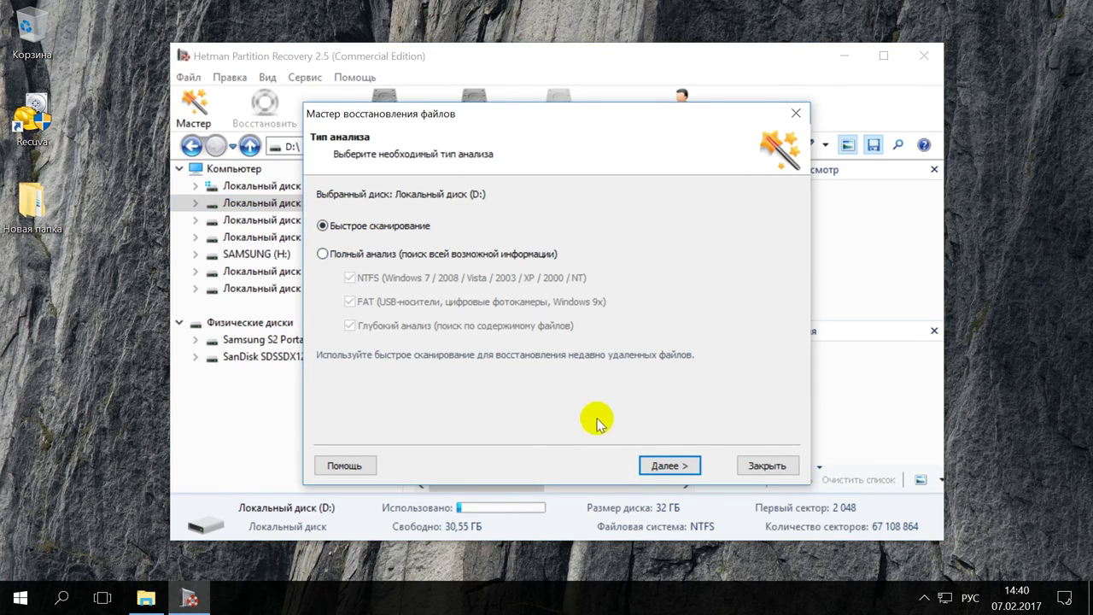
pyautogui.click(688, 466)
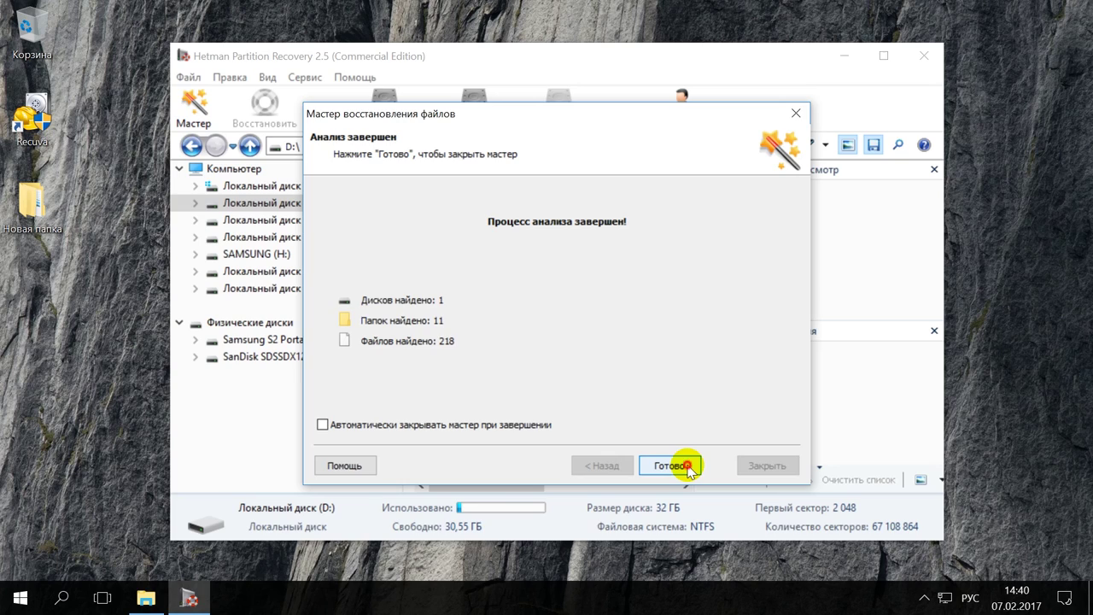
pyautogui.click(688, 467)
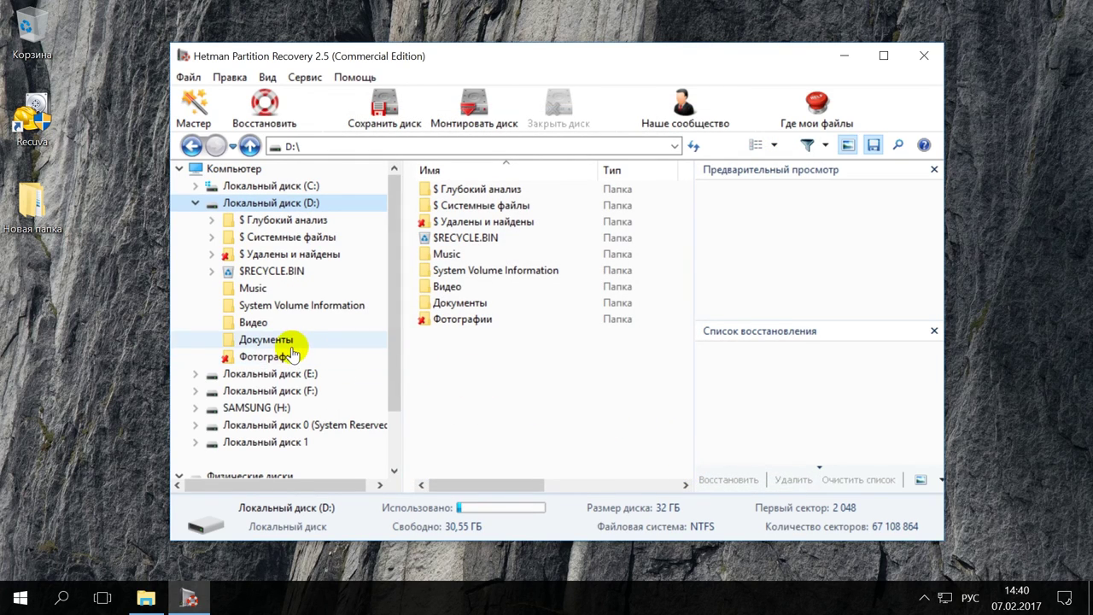
# Search the deleted Фотографии folder on drive D: for 00027 and select 00027.jpg
pyautogui.click(271, 357)
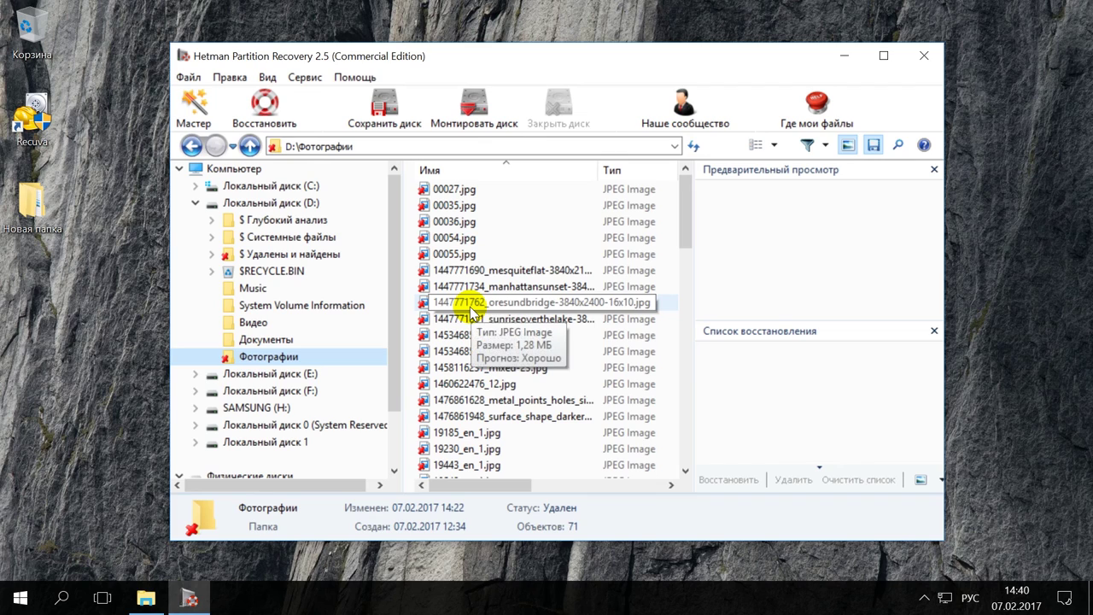
pyautogui.click(898, 146)
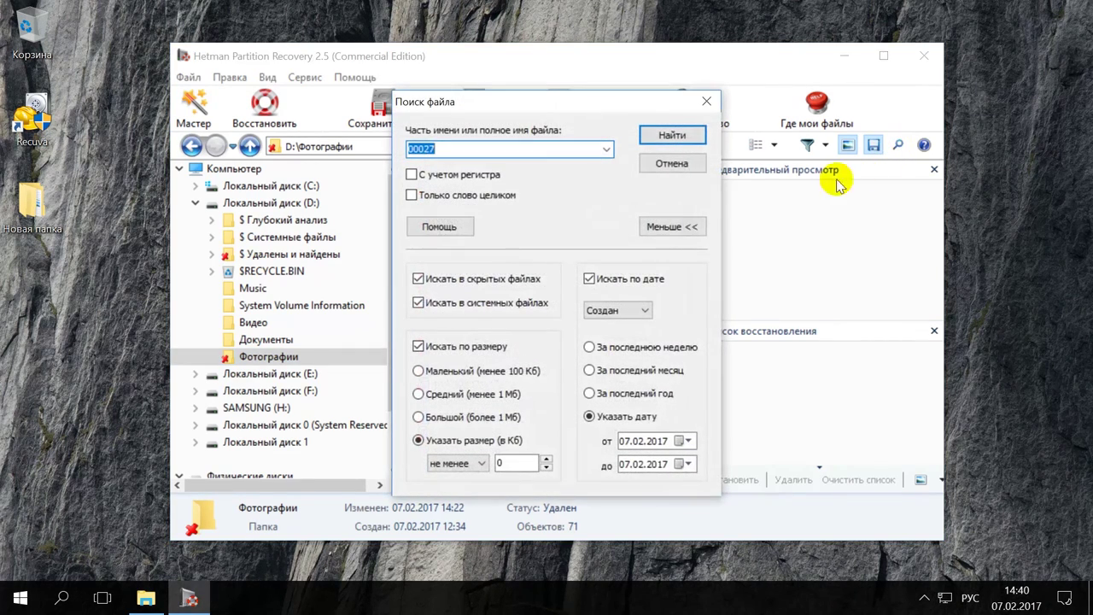
pyautogui.click(673, 134)
pyautogui.click(446, 190)
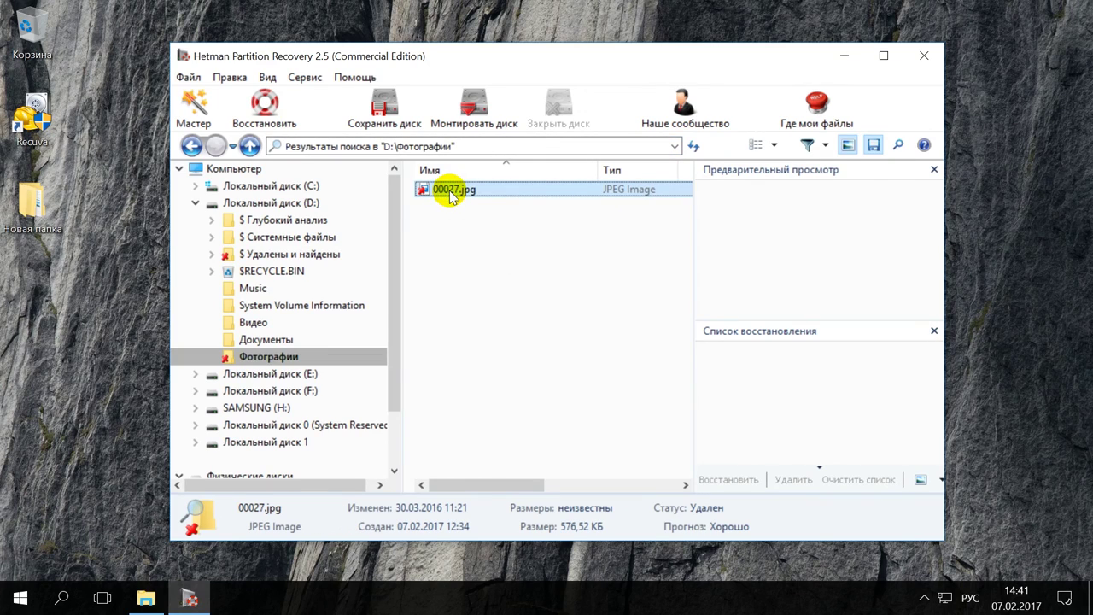
pyautogui.click(265, 357)
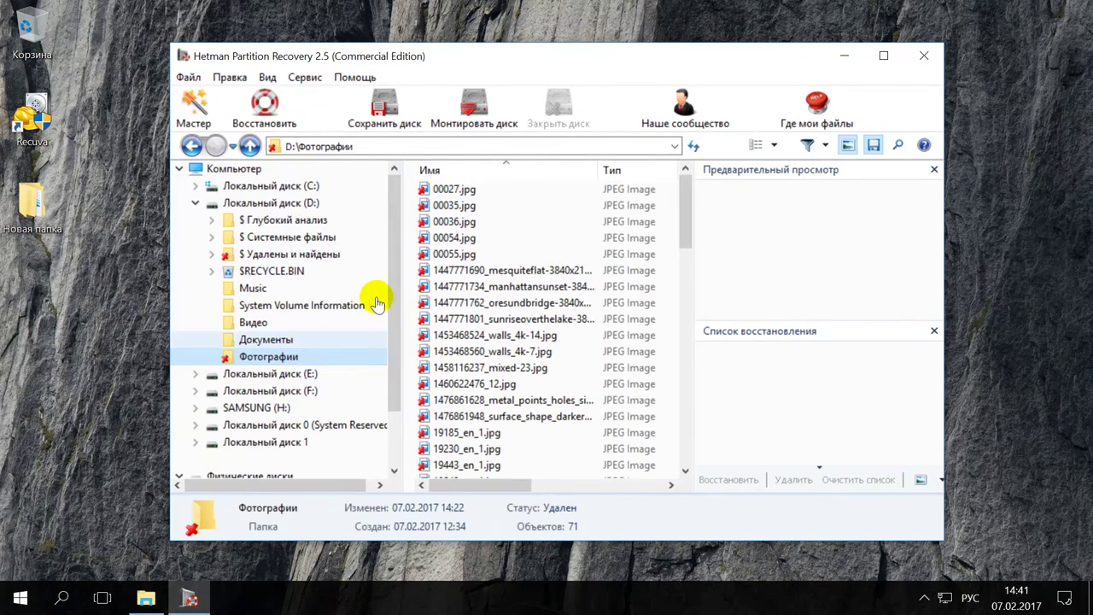
pyautogui.click(505, 287)
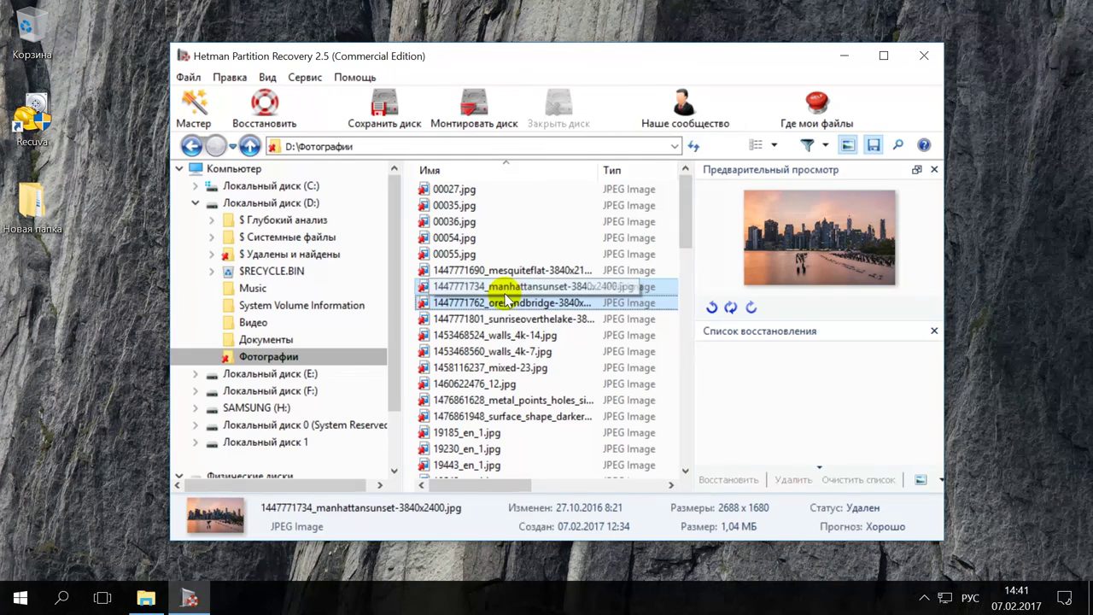
pyautogui.hotkey('shift', 'Down')
pyautogui.hotkey('shift', 'Down')
pyautogui.hotkey('shift', 'Down')
pyautogui.hotkey('shift', 'Down')
pyautogui.moveTo(505, 299); pyautogui.dragTo(750, 429)
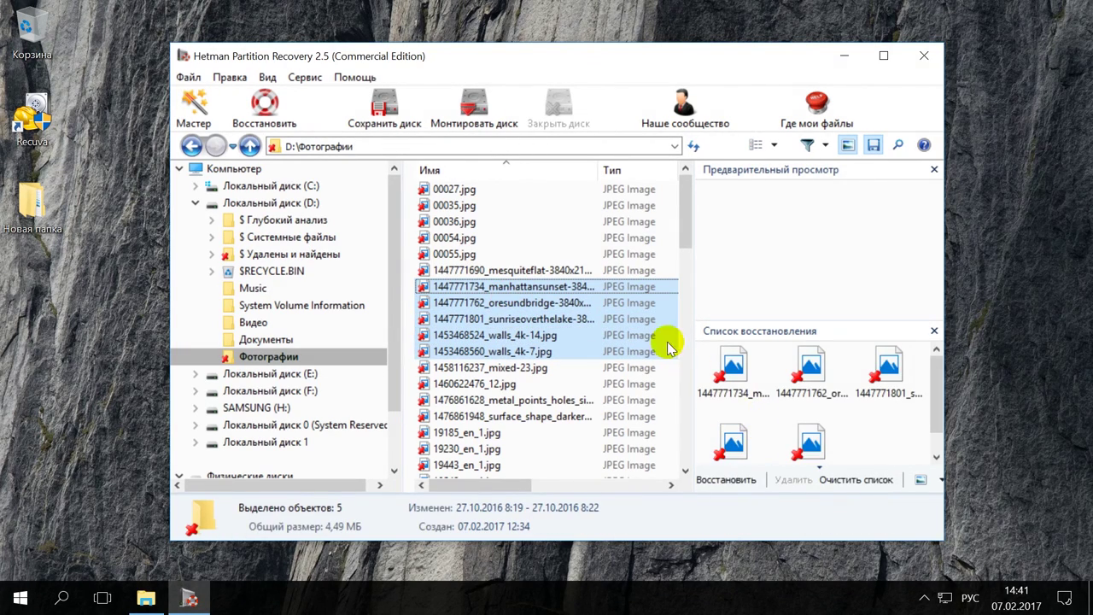
pyautogui.click(504, 403)
pyautogui.moveTo(504, 410); pyautogui.dragTo(818, 439)
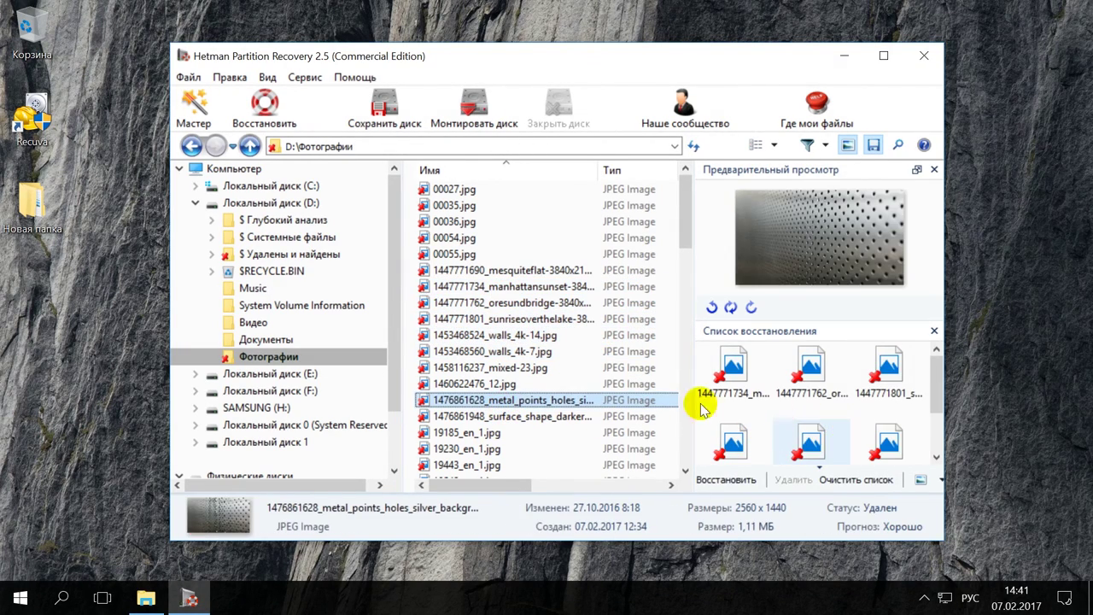
pyautogui.click(453, 369)
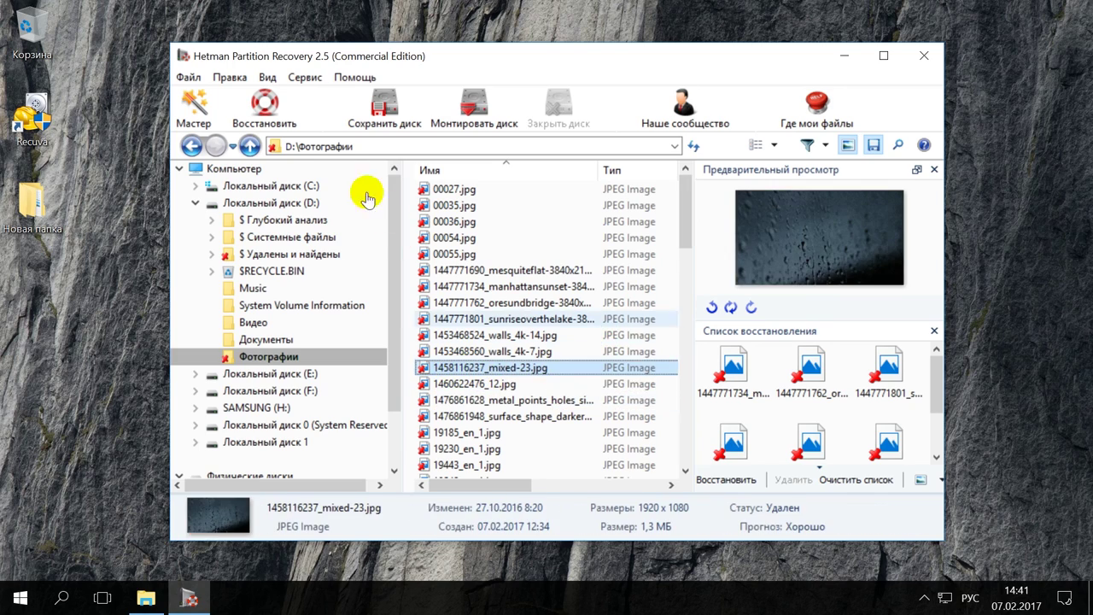
# Show the image creation settings for local disk D:, dismiss them without saving an image, and exit the program
pyautogui.click(271, 205)
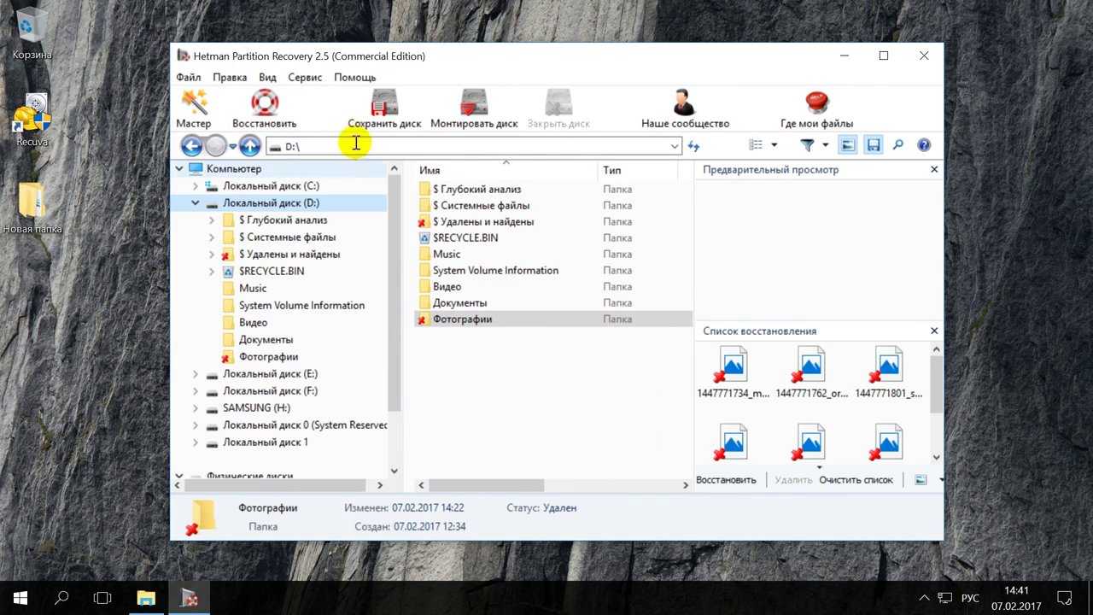
pyautogui.click(382, 112)
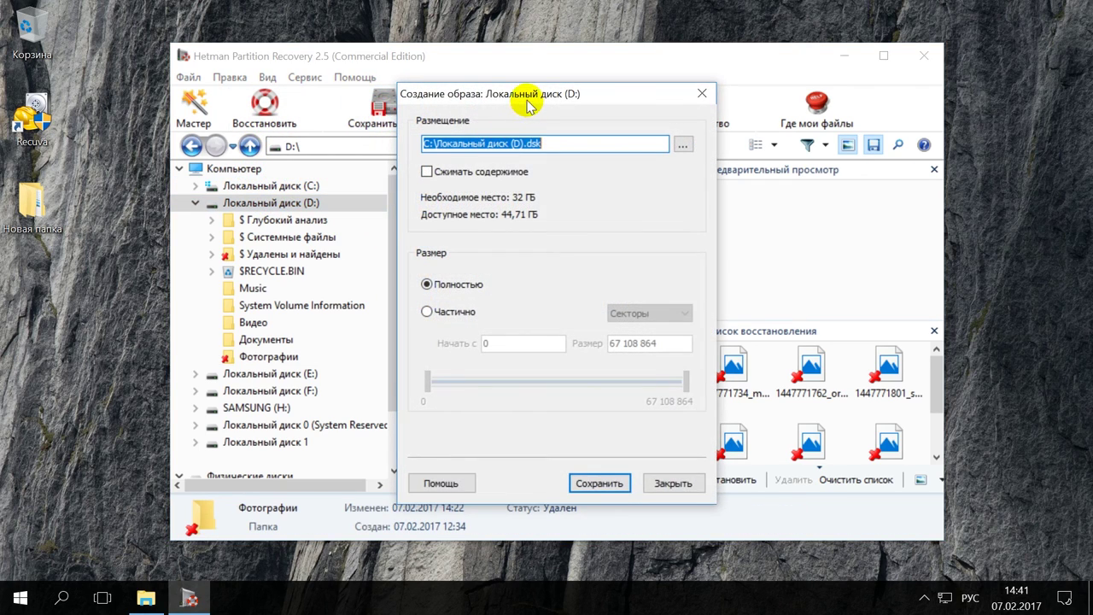
pyautogui.moveTo(507, 97); pyautogui.dragTo(577, 101)
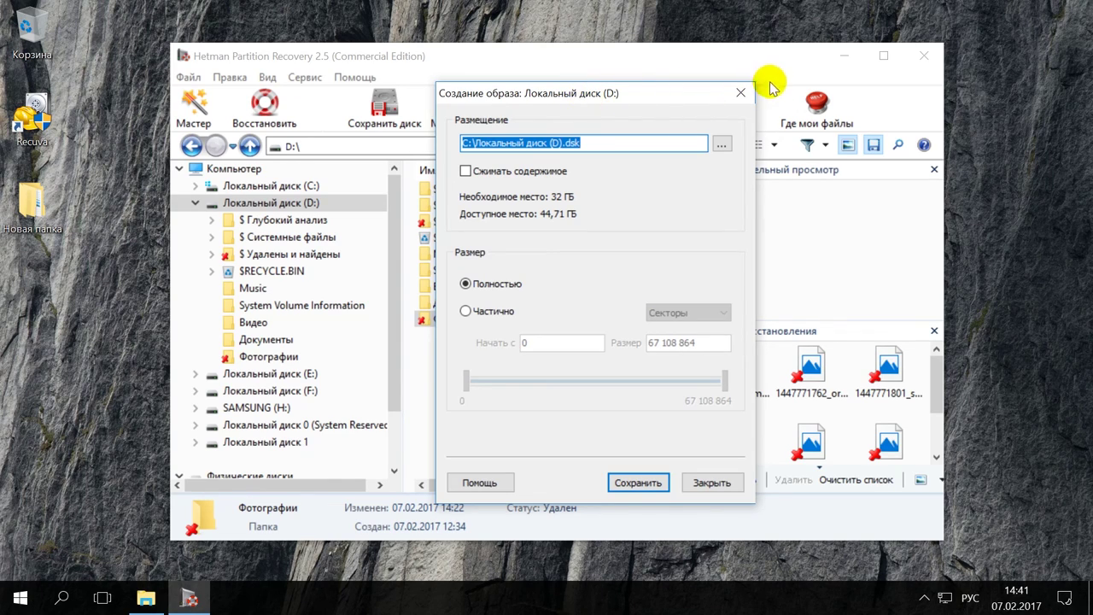
pyautogui.click(741, 92)
pyautogui.click(923, 55)
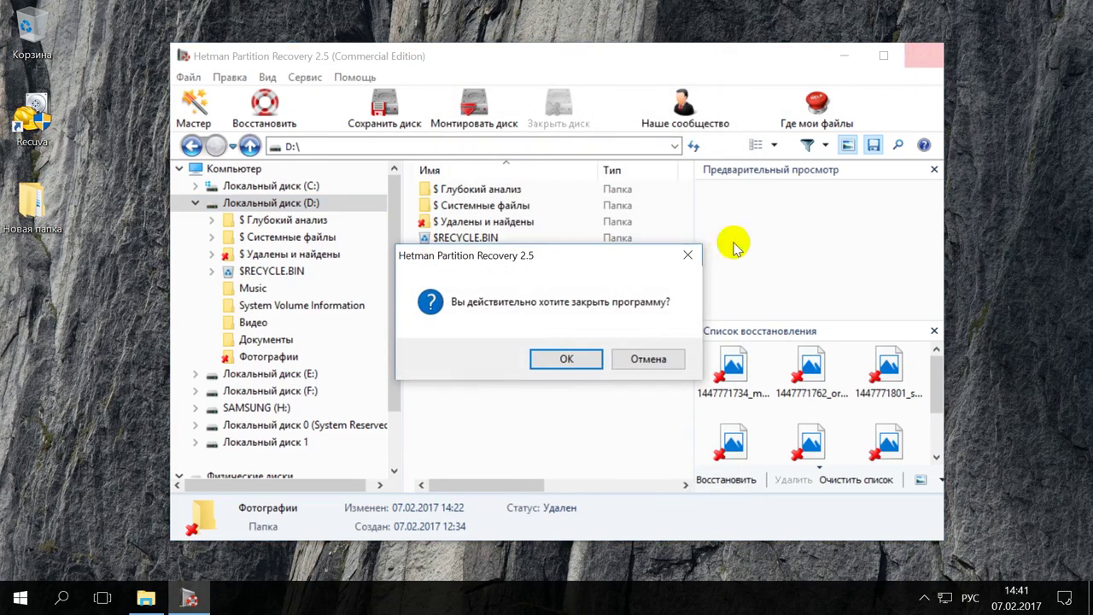
pyautogui.click(563, 362)
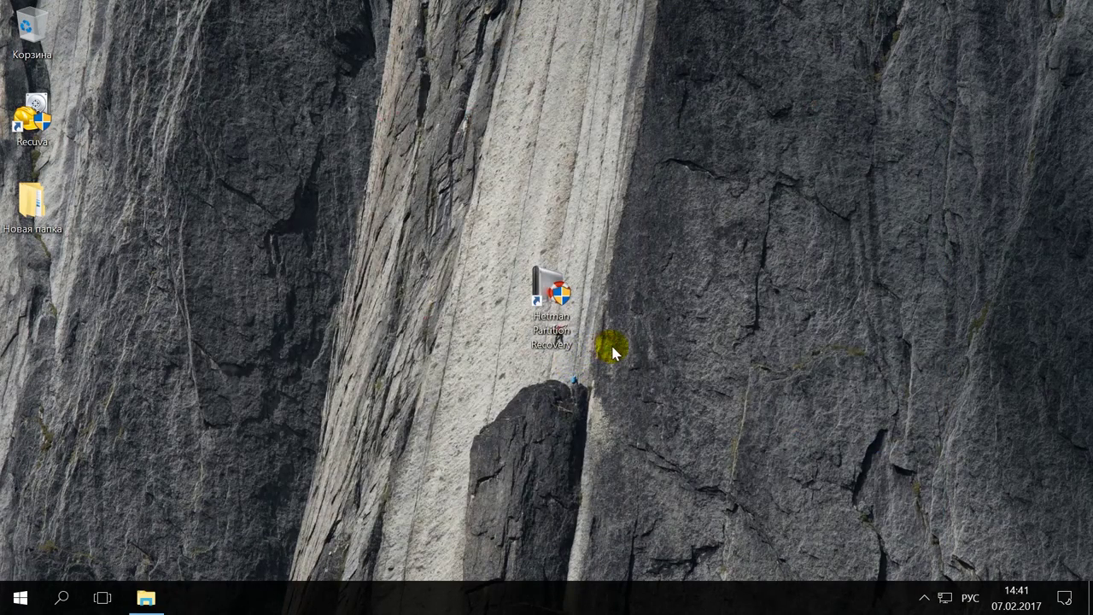